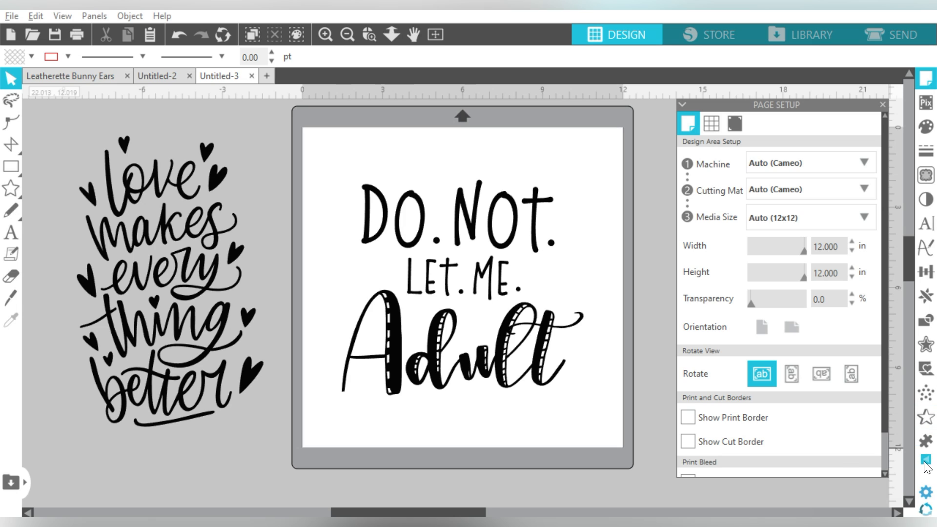
# Step: Turn on Horizontal weed lines and limit them to only the shapes on the media
pyautogui.moveTo(928, 467)
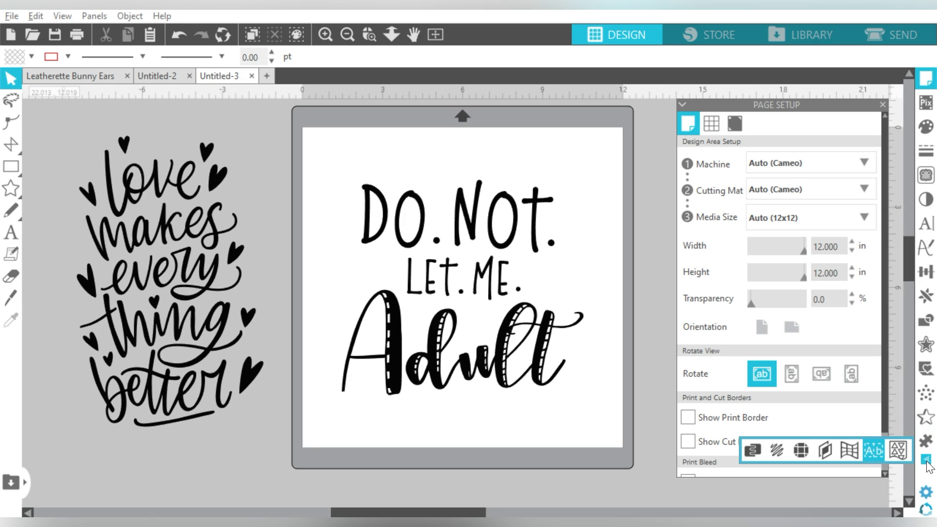
pyautogui.click(874, 450)
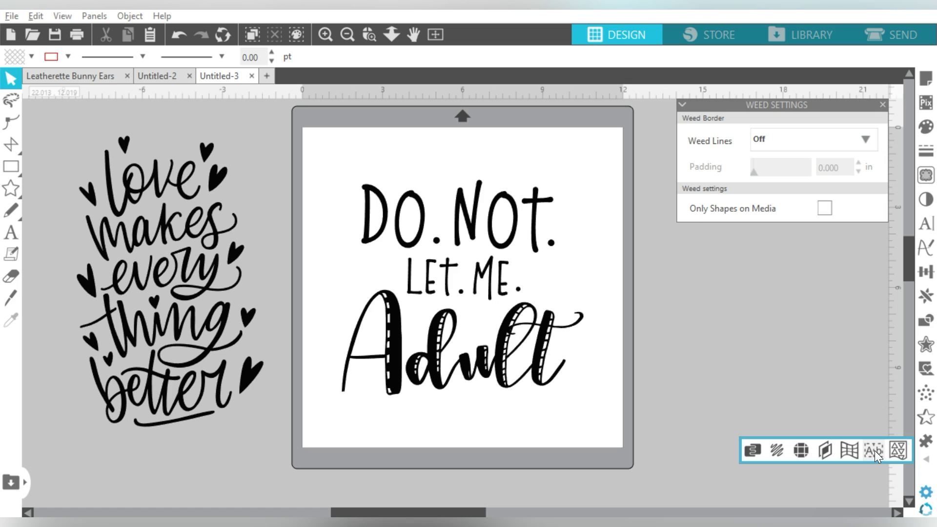
pyautogui.click(90, 16)
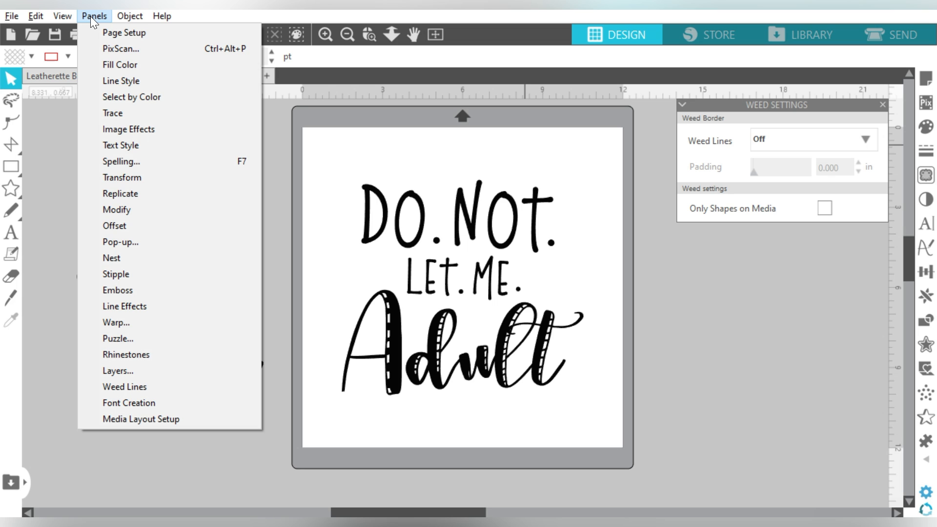
pyautogui.click(151, 386)
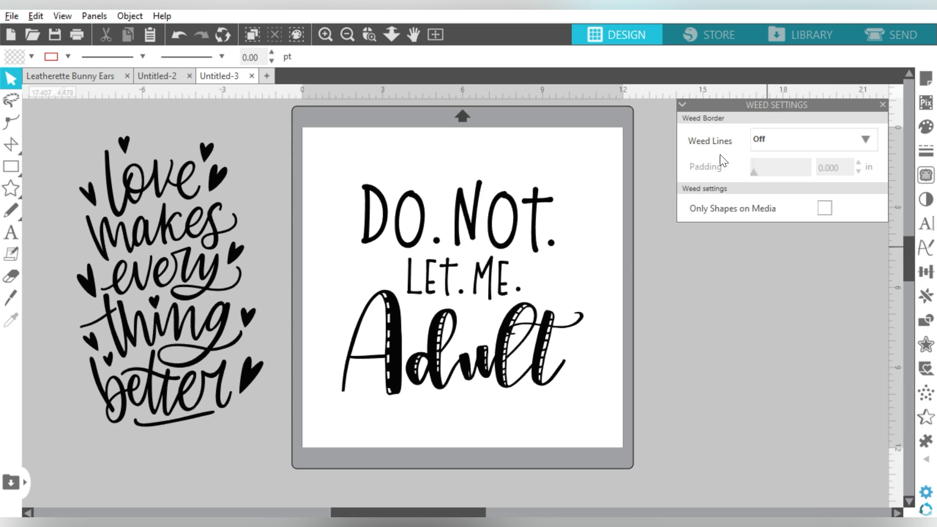
pyautogui.click(766, 140)
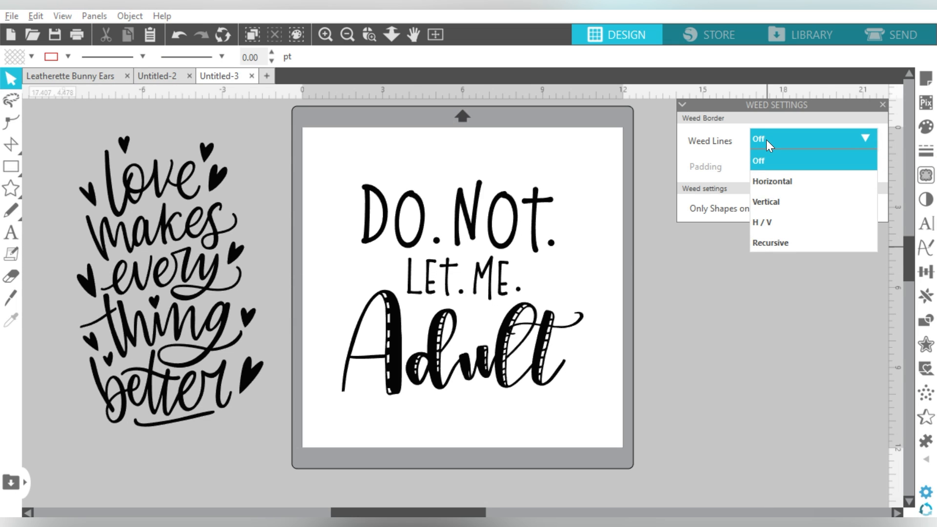
pyautogui.click(768, 181)
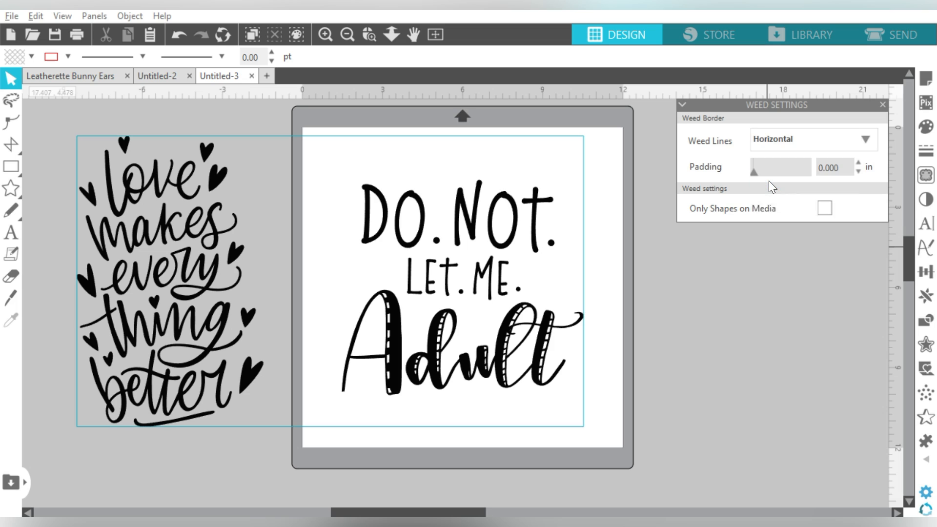
pyautogui.click(825, 208)
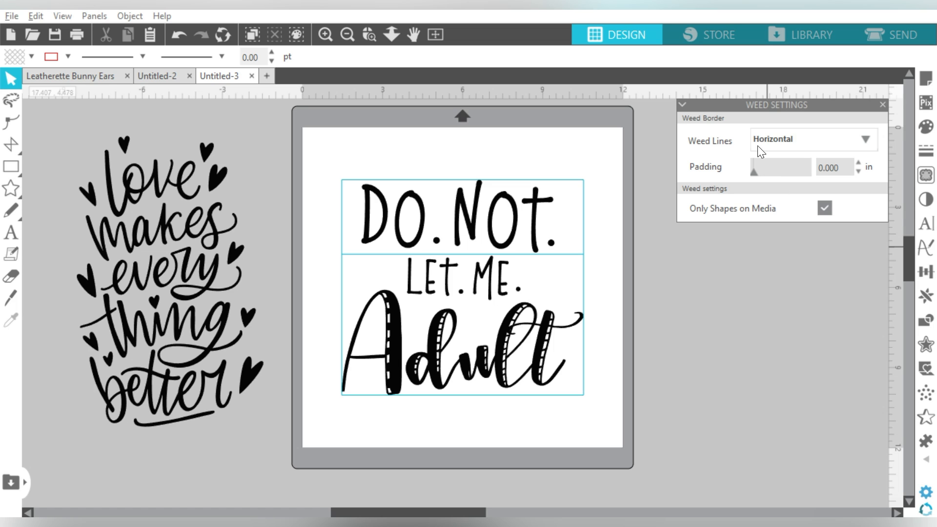
# Step: Try the Vertical, H / V and Recursive weed line styles on the "Do. Not. Let. Me. Adult" design
pyautogui.click(776, 142)
pyautogui.click(773, 200)
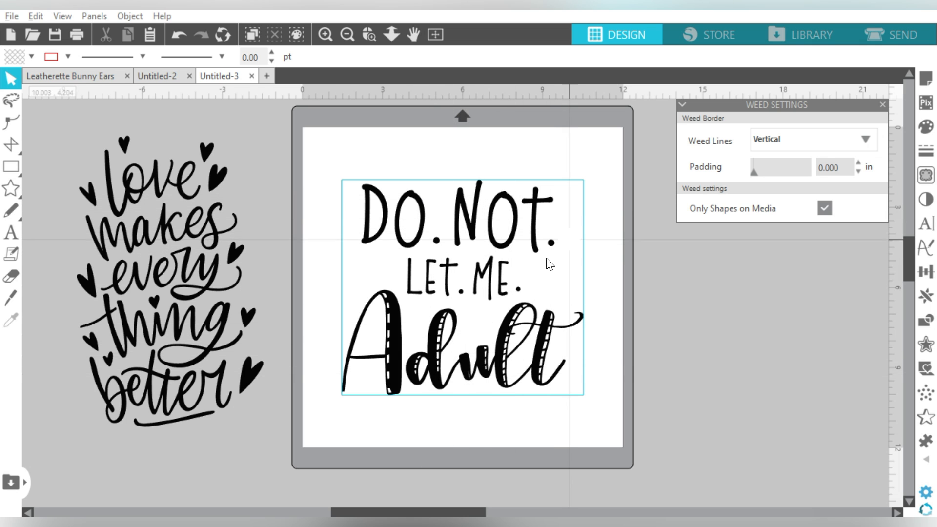
pyautogui.click(798, 143)
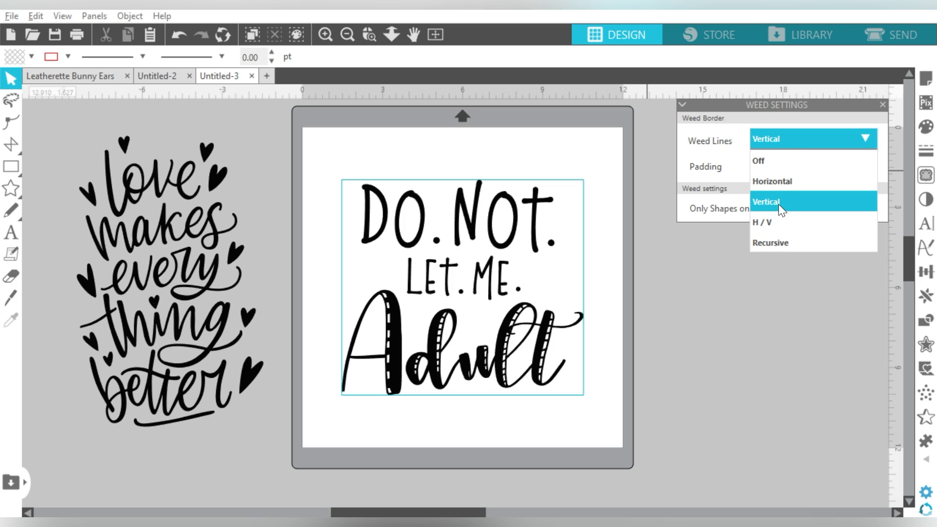
pyautogui.click(775, 222)
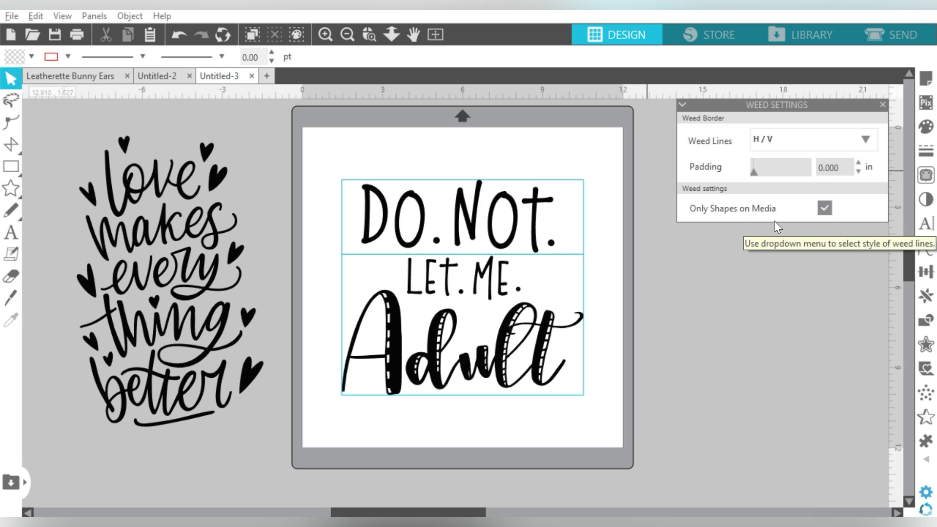
pyautogui.click(775, 135)
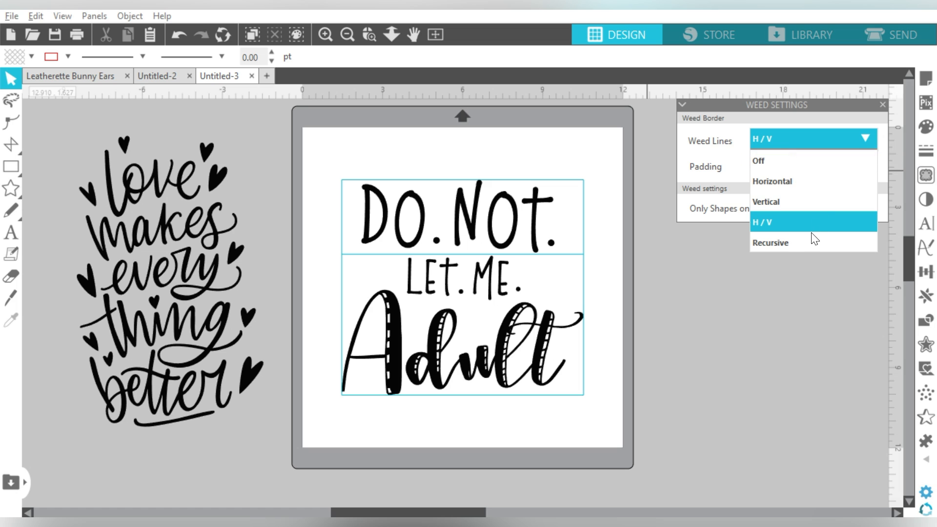
pyautogui.click(803, 245)
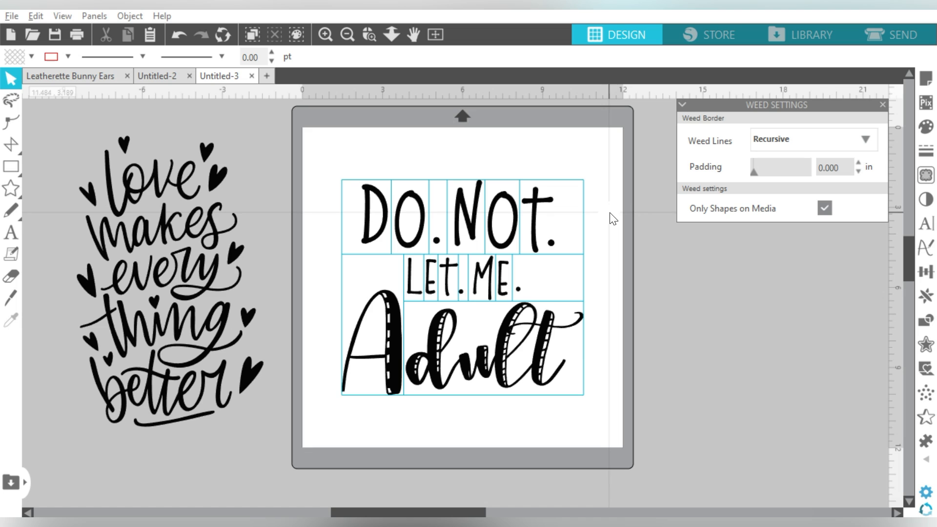
# Step: Set the weed border padding to 0.125 in
pyautogui.click(858, 163)
pyautogui.click(858, 163)
pyautogui.click(858, 163)
pyautogui.click(858, 163)
pyautogui.click(858, 172)
pyautogui.click(858, 171)
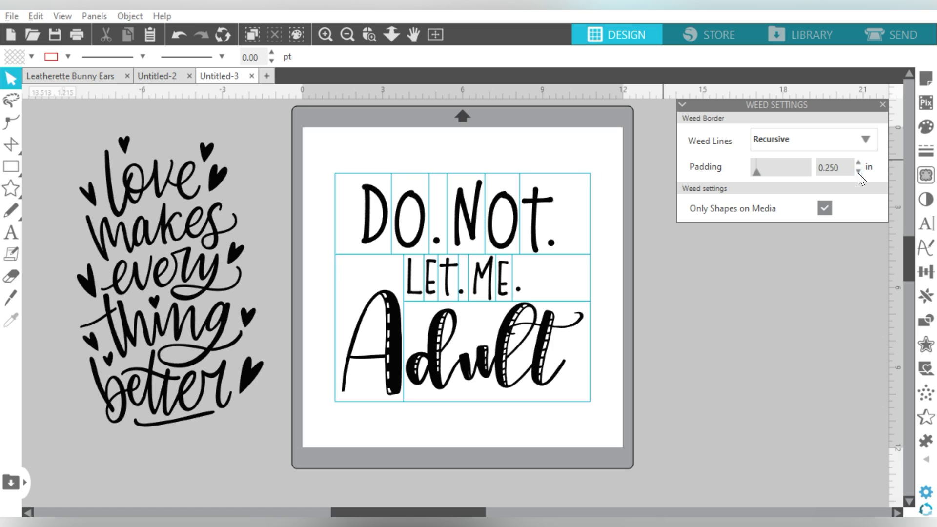
pyautogui.click(857, 171)
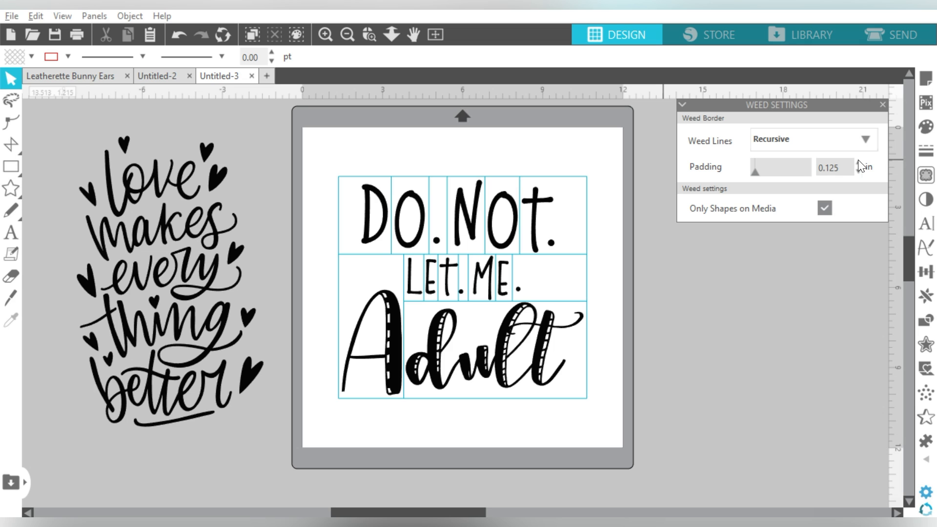
# Step: Compare no weed lines with the Horizontal style, then leave the weed lines set to Off
pyautogui.click(817, 144)
pyautogui.click(805, 161)
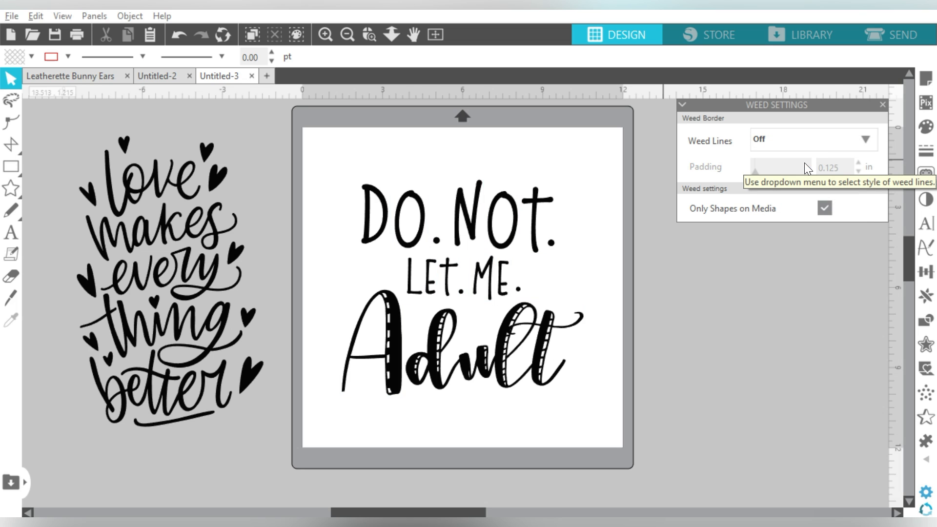
pyautogui.click(804, 143)
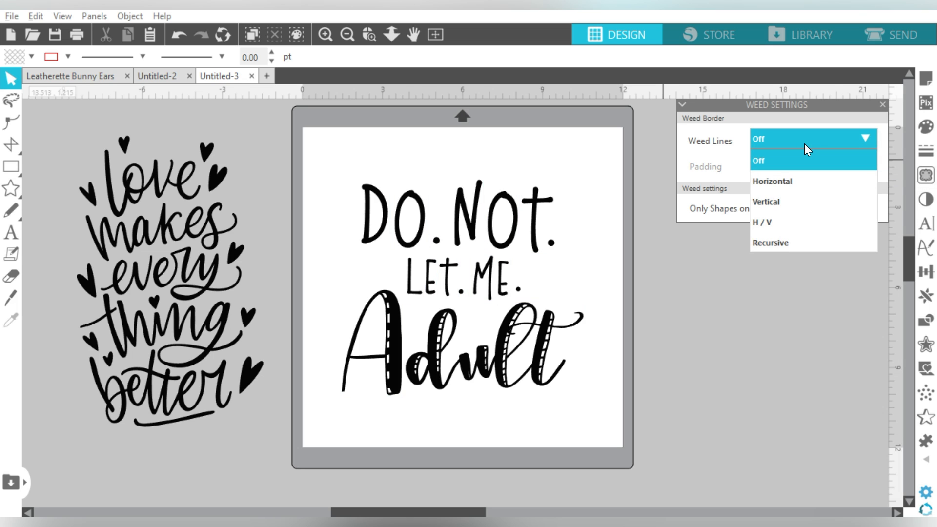
pyautogui.click(793, 183)
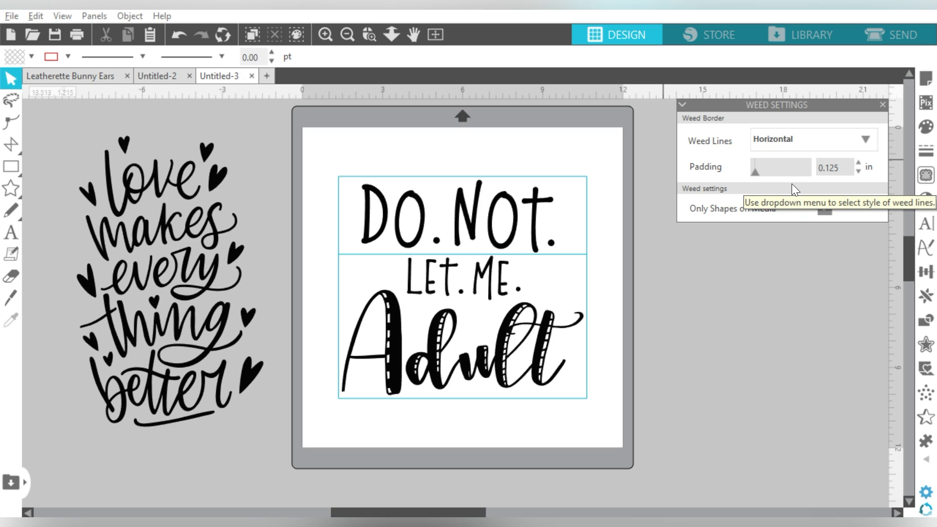
pyautogui.click(789, 136)
pyautogui.click(777, 160)
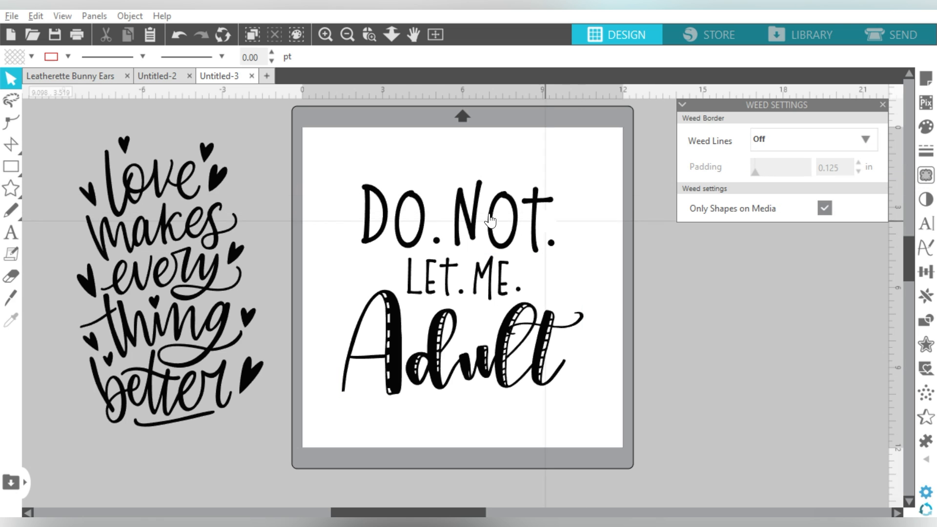
# Step: Move the "Do. Not. Let. Me. Adult" design off the mat to its right and place the "love makes every thing better" design on the page
pyautogui.moveTo(398, 225); pyautogui.dragTo(711, 235)
pyautogui.moveTo(210, 254); pyautogui.dragTo(499, 227)
# Step: Try Horizontal, Vertical, H / V and Recursive weed lines on the "love makes every thing better" design, then turn weed lines off
pyautogui.click(780, 140)
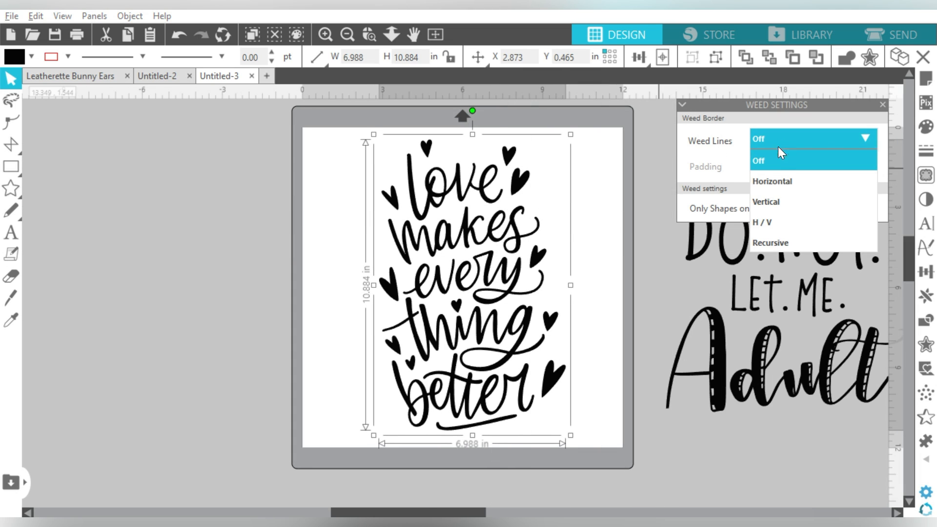
pyautogui.click(778, 181)
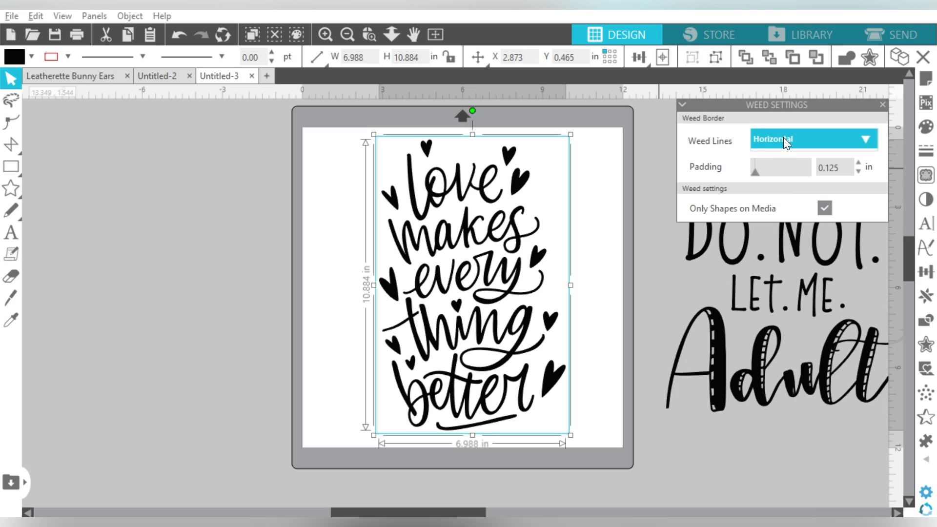
pyautogui.click(783, 138)
pyautogui.click(776, 204)
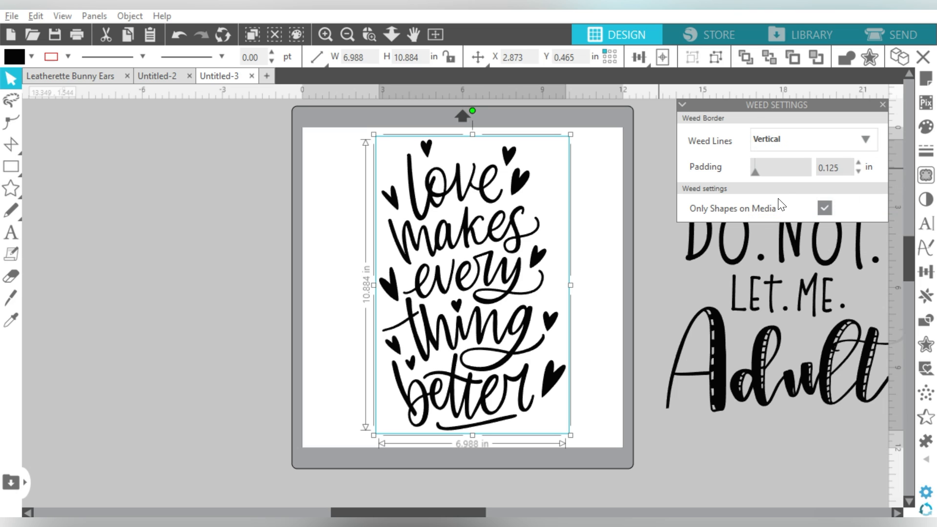
pyautogui.click(776, 141)
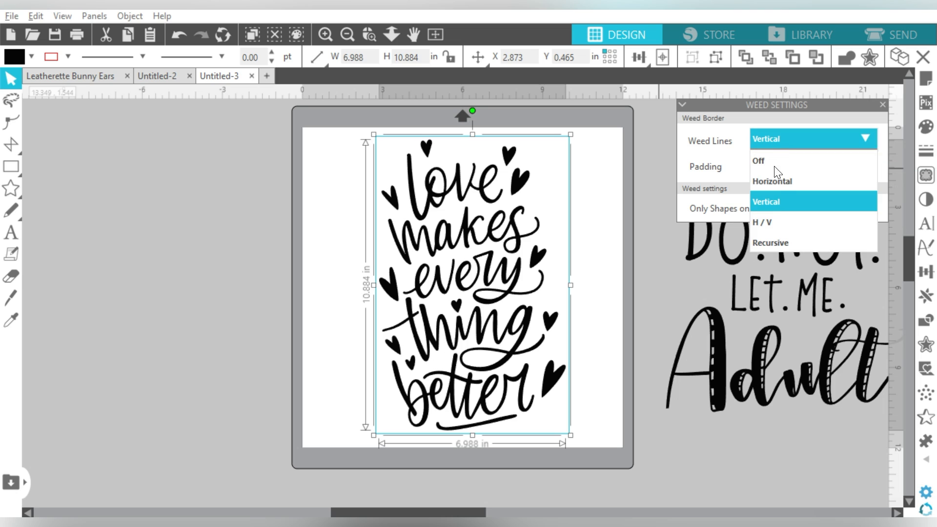
pyautogui.click(779, 223)
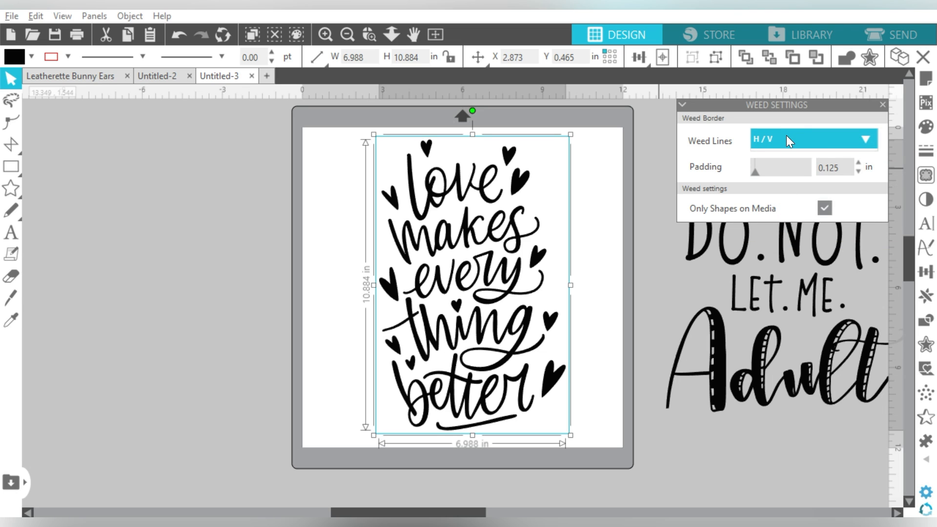
pyautogui.click(786, 137)
pyautogui.click(774, 244)
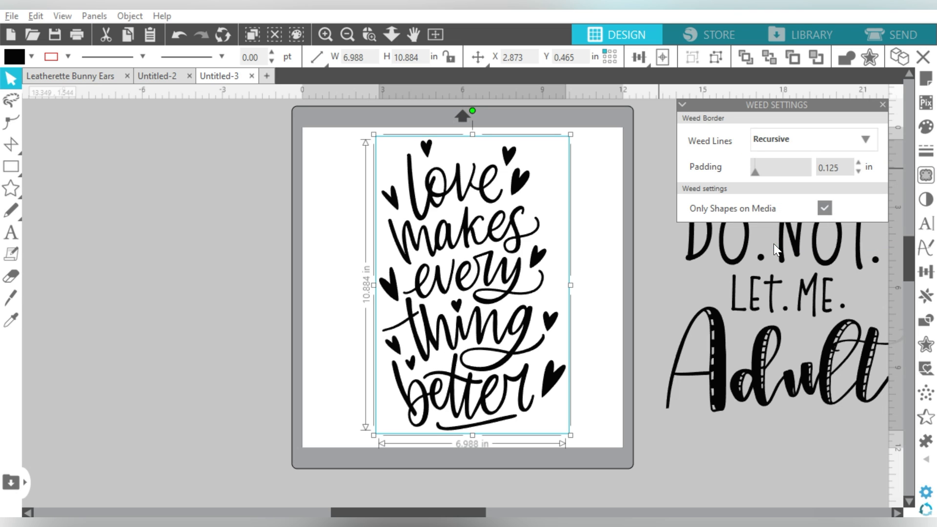
pyautogui.click(770, 143)
pyautogui.click(764, 155)
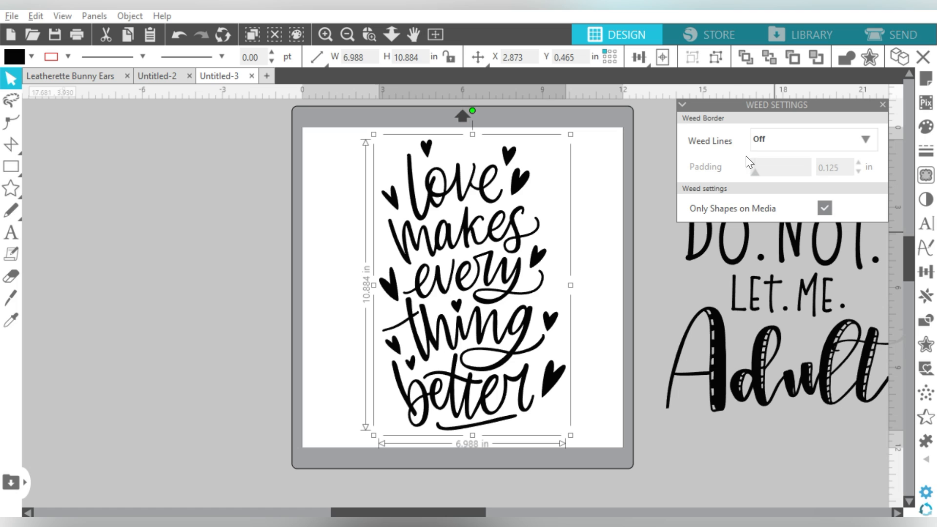
pyautogui.click(627, 177)
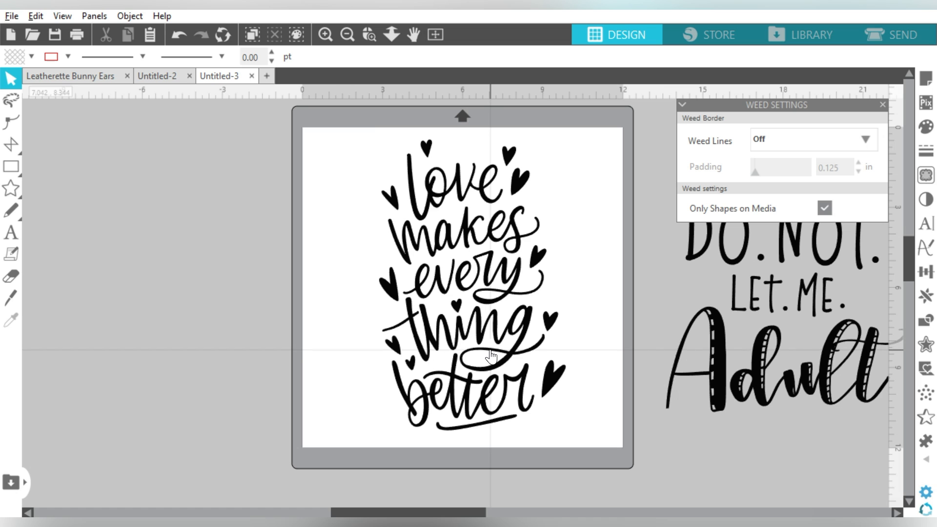
# Step: Draw a rectangle about 7.5 by 11.4 in around the "love makes every thing better" design as a manual weed border
pyautogui.moveTo(472, 261); pyautogui.dragTo(469, 261)
pyautogui.click(220, 260)
pyautogui.click(11, 166)
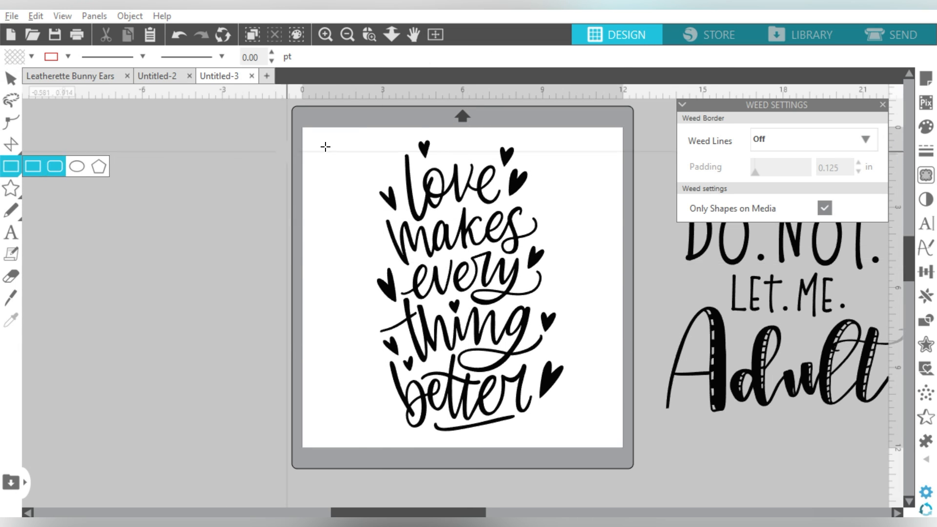
pyautogui.moveTo(370, 134); pyautogui.dragTo(572, 436)
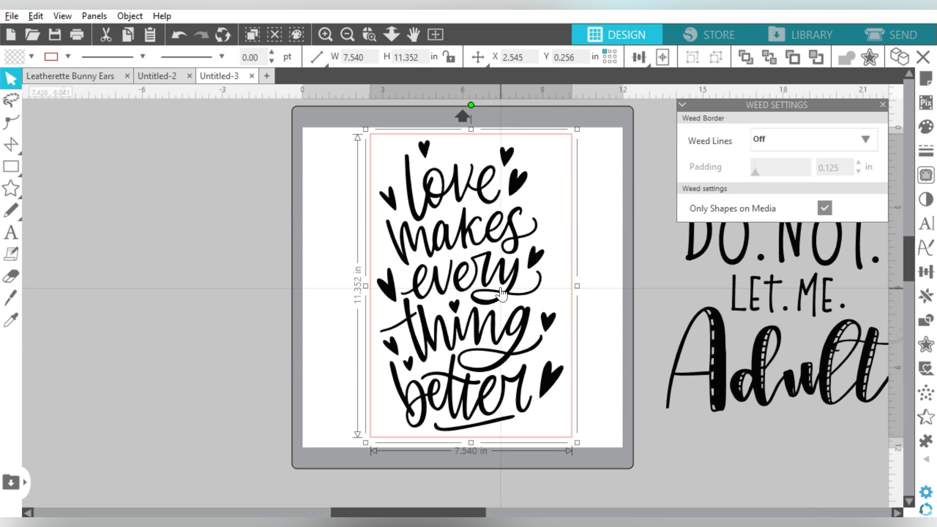
# Step: Select the whole "love makes every thing better" design and apply an outward offset of 0.410 in
pyautogui.click(318, 252)
pyautogui.moveTo(209, 177); pyautogui.dragTo(547, 330)
pyautogui.click(926, 344)
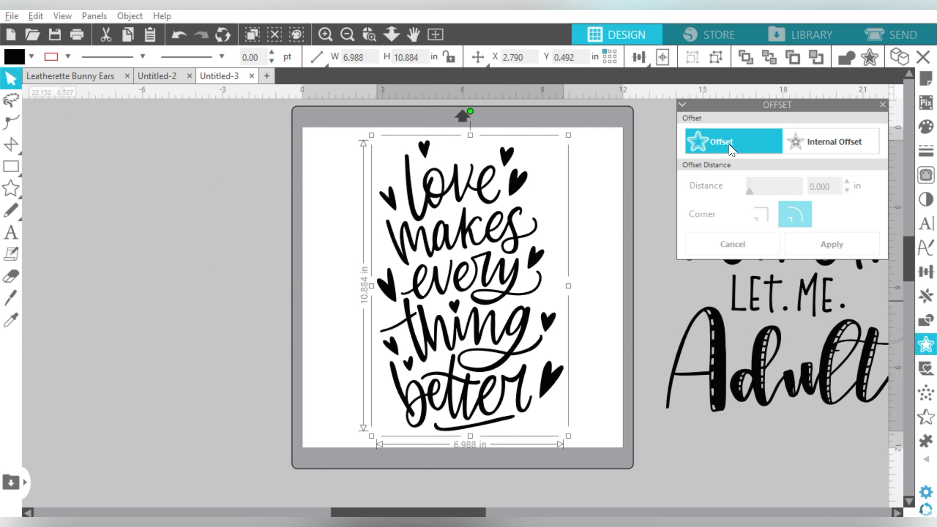
pyautogui.click(728, 145)
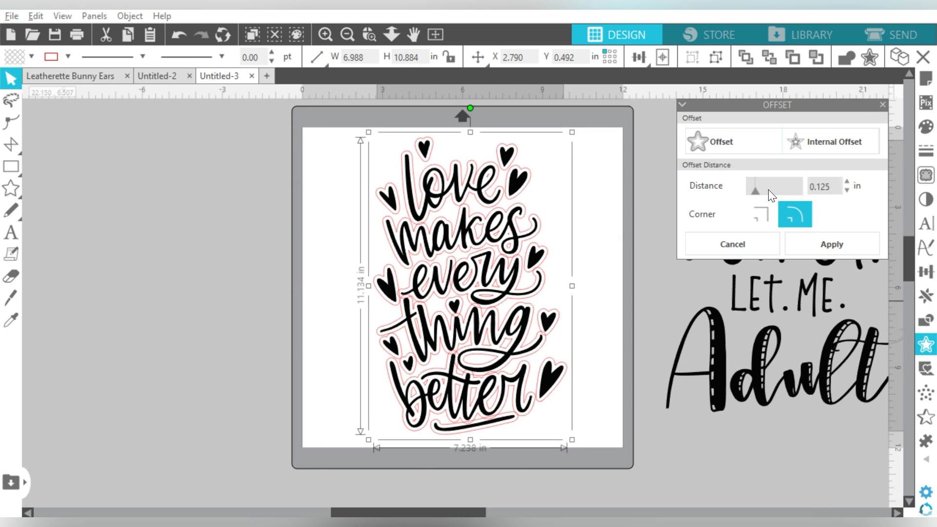
pyautogui.click(770, 190)
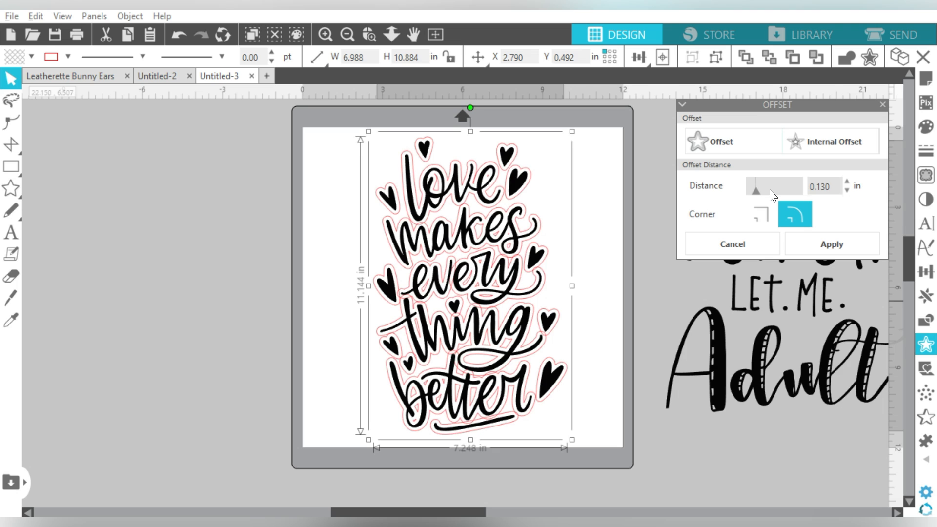
pyautogui.click(769, 190)
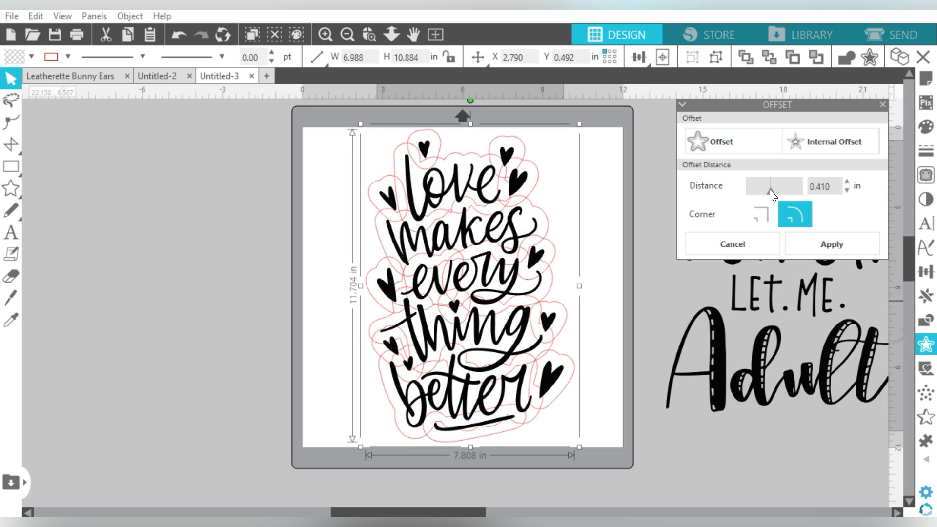
pyautogui.click(814, 242)
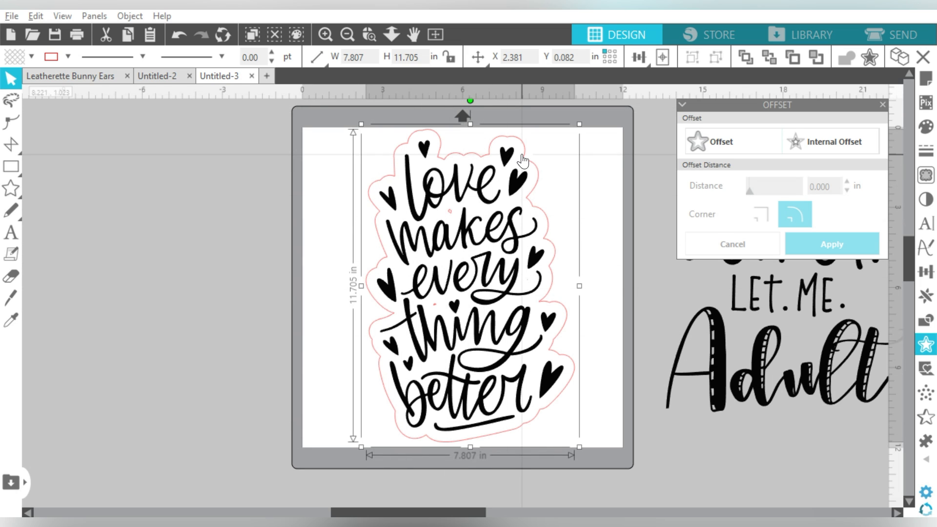
# Step: Delete the offset outline around the lettering and reselect the "love makes every thing better" design
pyautogui.press('Delete')
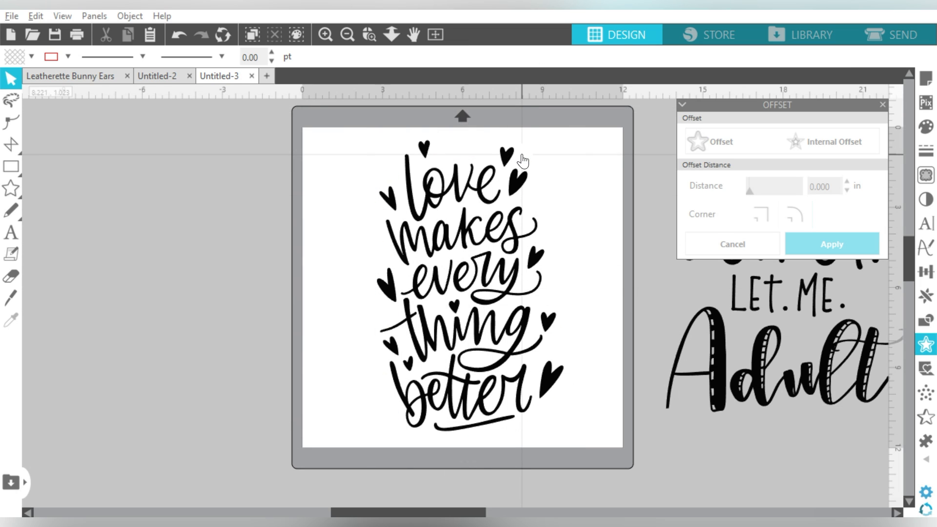
pyautogui.click(520, 178)
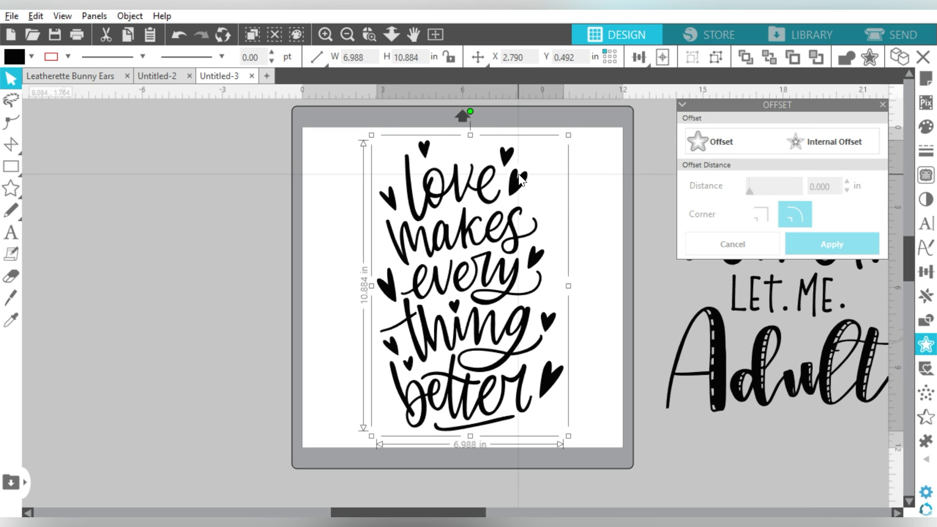
# Step: Move the "love makes every thing better" design off the mat and draw a flat rectangle about 7.87 by 1.12 in across it
pyautogui.moveTo(508, 231); pyautogui.dragTo(210, 233)
pyautogui.click(24, 166)
pyautogui.click(25, 166)
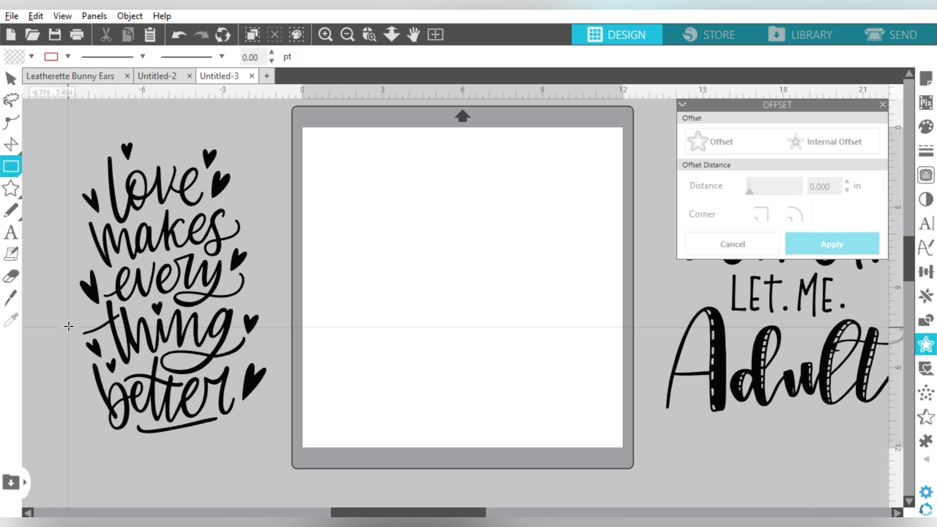
pyautogui.moveTo(68, 326); pyautogui.dragTo(279, 356)
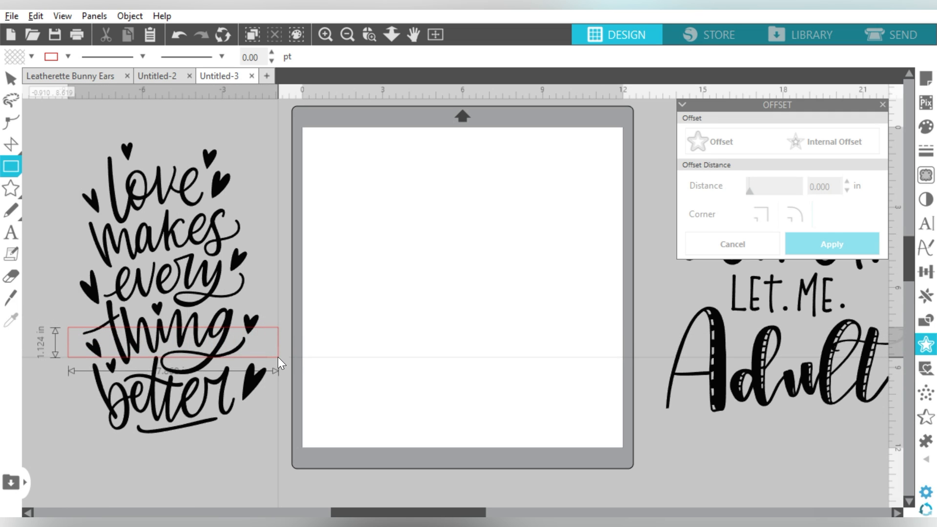
pyautogui.moveTo(277, 356); pyautogui.dragTo(277, 357)
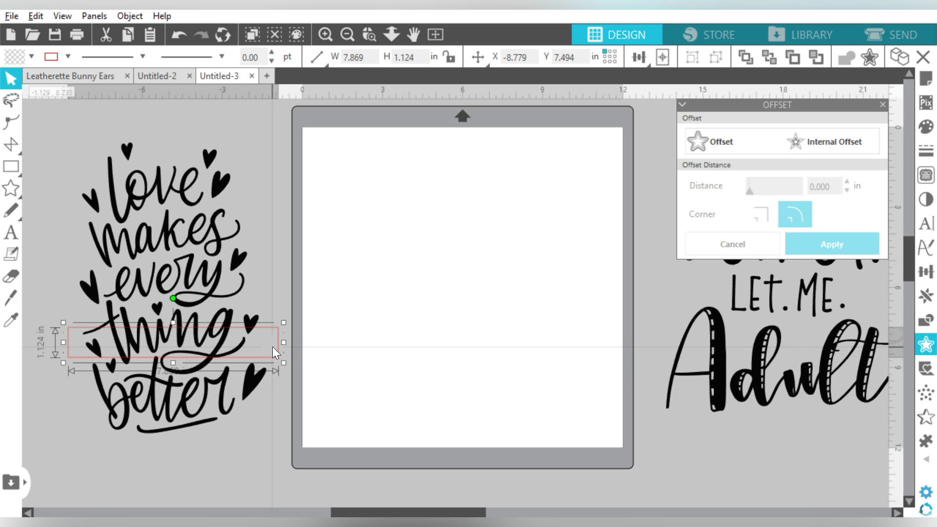
# Step: Place the flat rectangle near the mat's upper edge and duplicate it downward into a stack of ten adjoining strips
pyautogui.moveTo(273, 346); pyautogui.dragTo(557, 170)
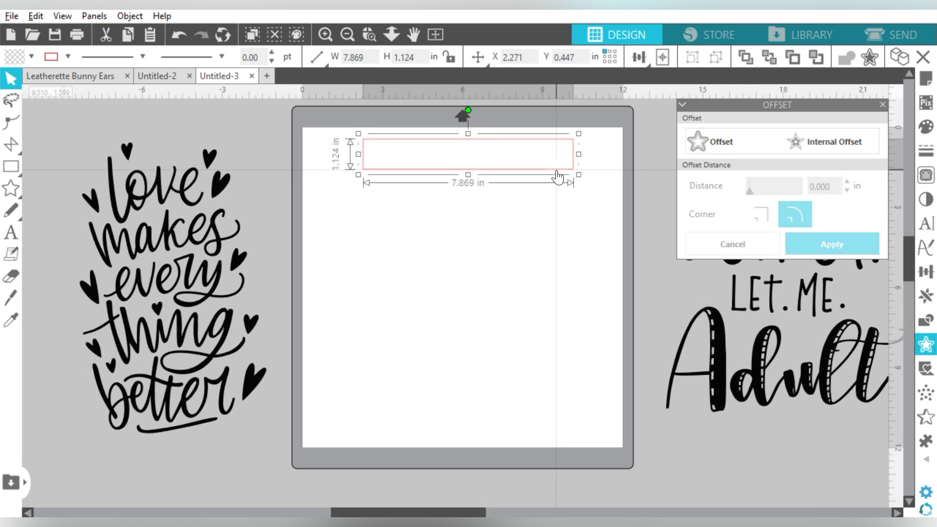
pyautogui.press('i')
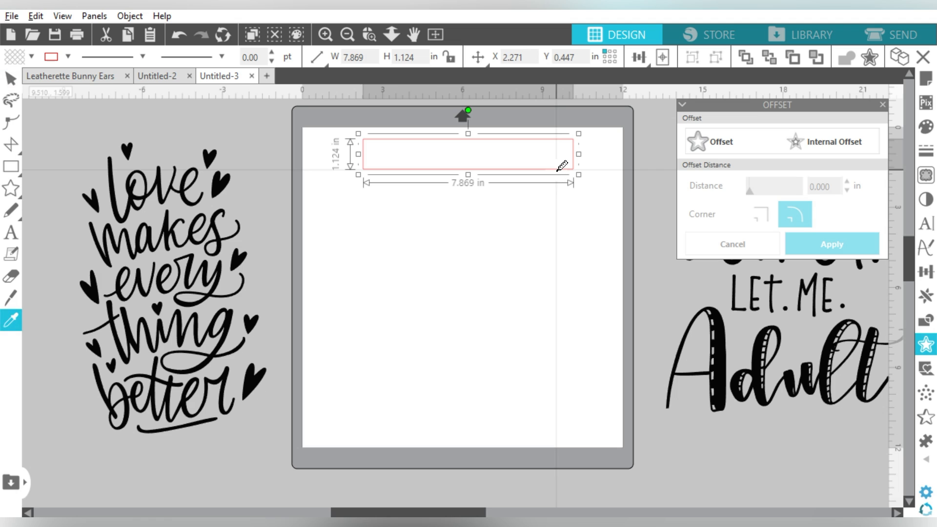
pyautogui.hotkey('ctrl', 'd')
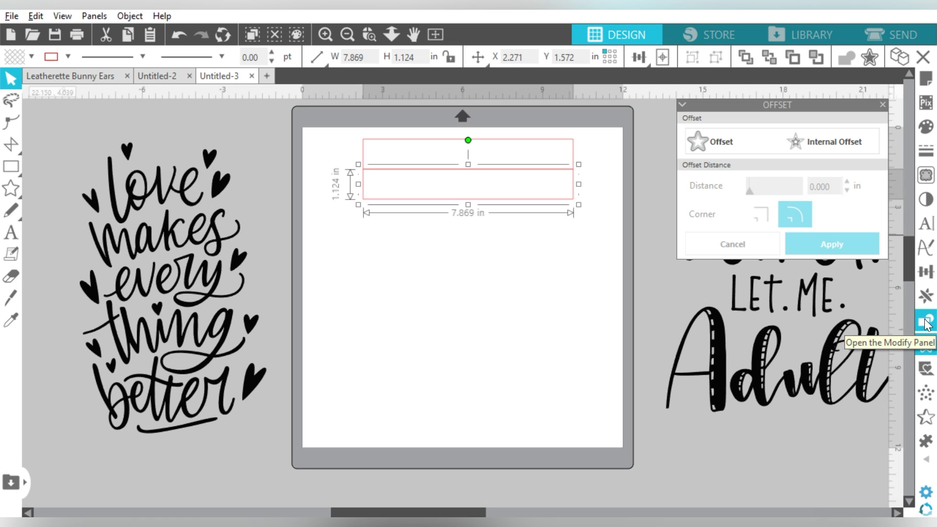
pyautogui.click(926, 295)
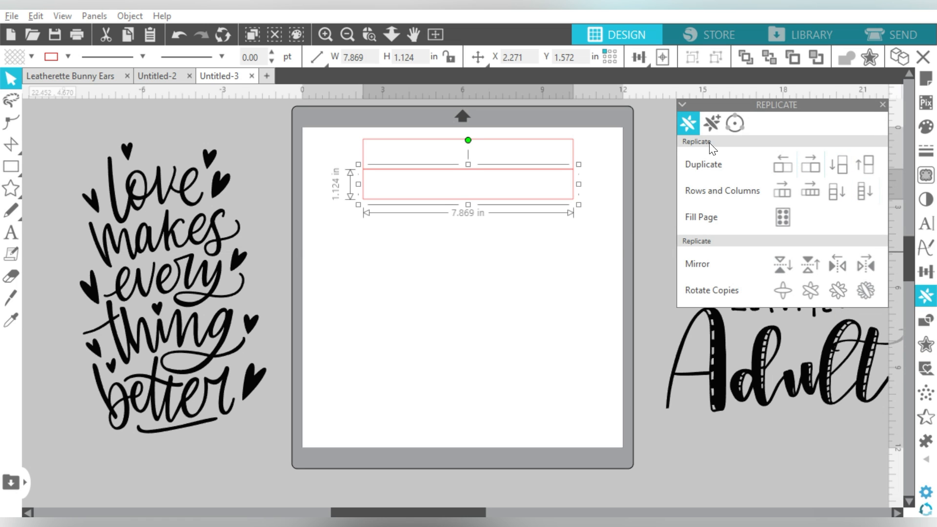
pyautogui.click(842, 172)
pyautogui.click(842, 172)
pyautogui.moveTo(572, 307); pyautogui.dragTo(514, 167)
pyautogui.press('i')
pyautogui.hotkey('ctrl', 'Down')
pyautogui.moveTo(569, 405); pyautogui.dragTo(542, 338)
pyautogui.hotkey('ctrl', 'Down')
# Step: Stretch the whole stack of strips to about 11.27 in tall and center it on the page
pyautogui.moveTo(607, 153); pyautogui.dragTo(471, 443)
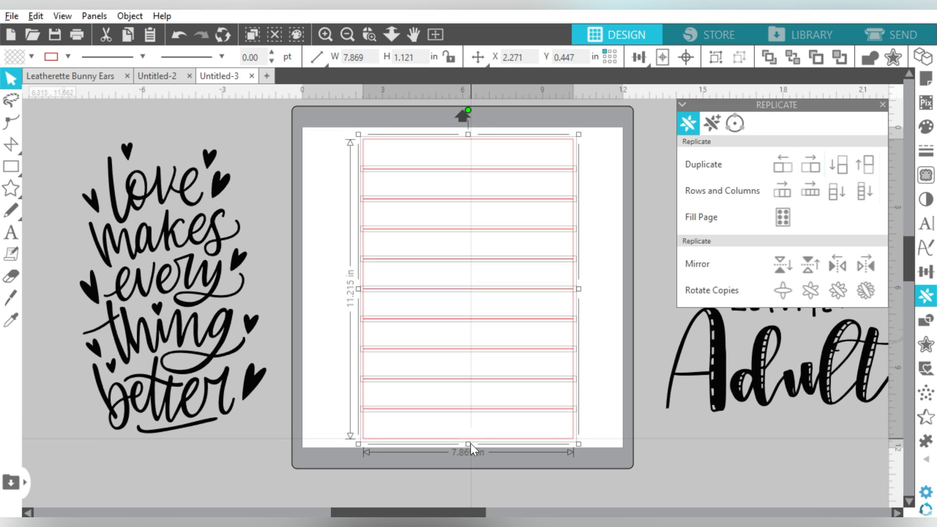
pyautogui.click(470, 137)
pyautogui.moveTo(598, 145); pyautogui.dragTo(491, 426)
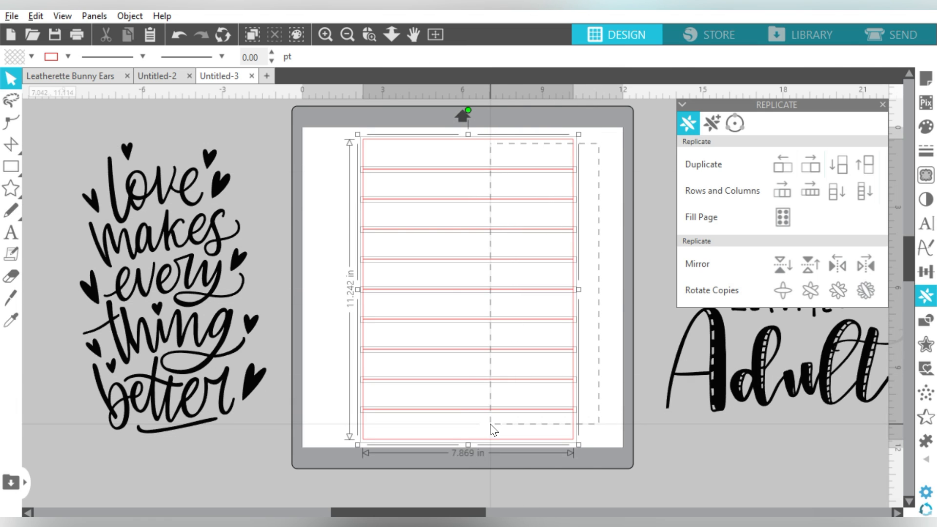
pyautogui.moveTo(468, 131); pyautogui.dragTo(467, 130)
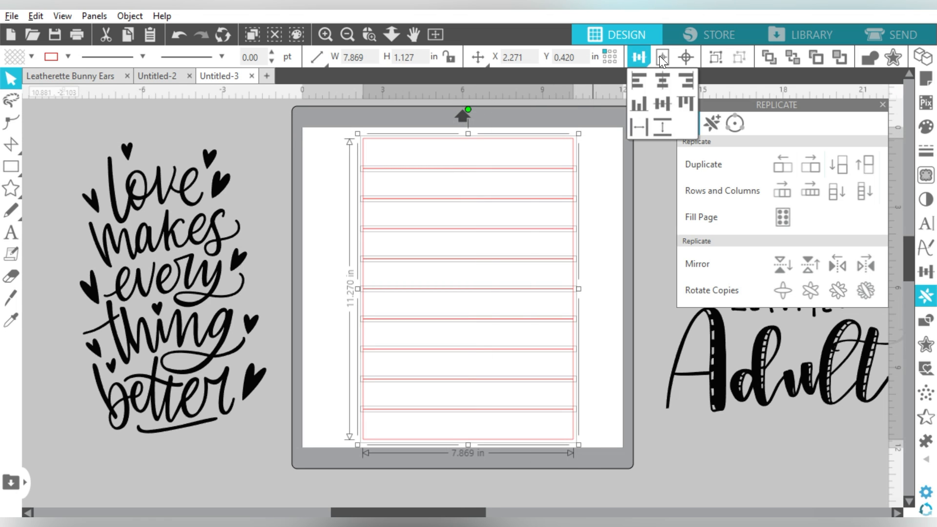
pyautogui.click(601, 118)
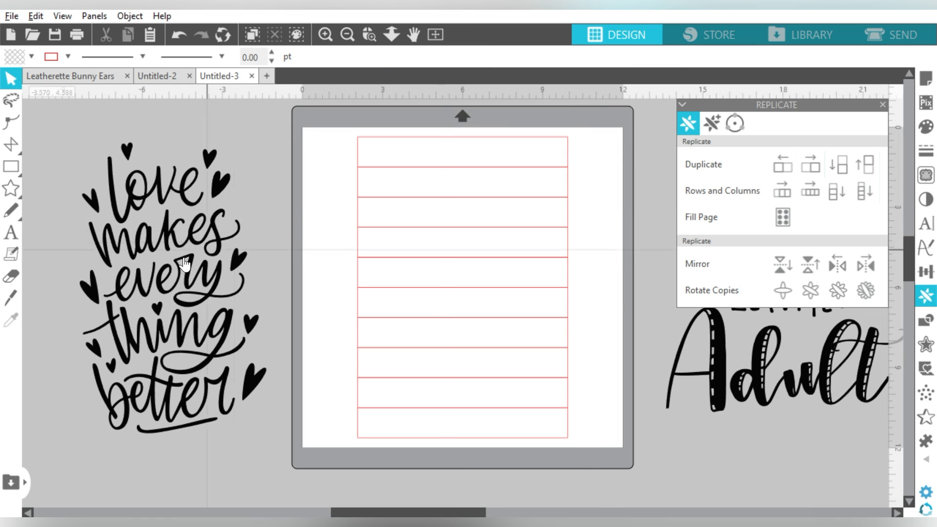
# Step: Group the strips and center the "love makes every thing better" design over them
pyautogui.moveTo(215, 256); pyautogui.dragTo(296, 254)
pyautogui.moveTo(602, 145); pyautogui.dragTo(528, 429)
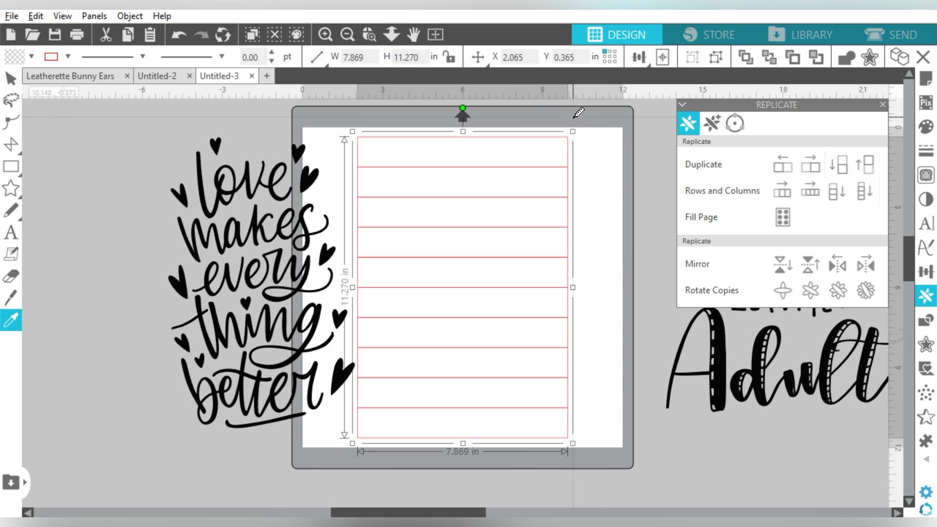
pyautogui.moveTo(277, 234); pyautogui.dragTo(479, 234)
pyautogui.moveTo(604, 160); pyautogui.dragTo(542, 177)
pyautogui.click(677, 58)
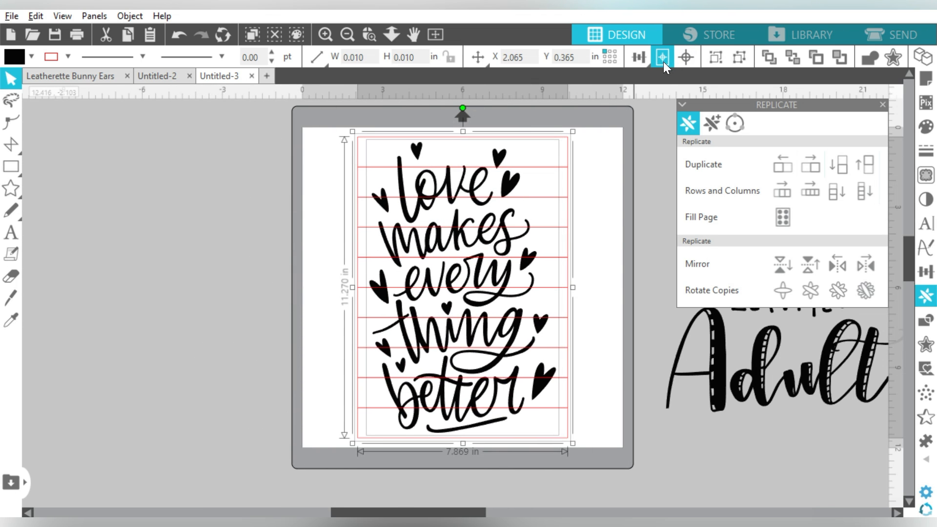
# Step: Send the grouped strips to the back, behind the lettering
pyautogui.click(613, 191)
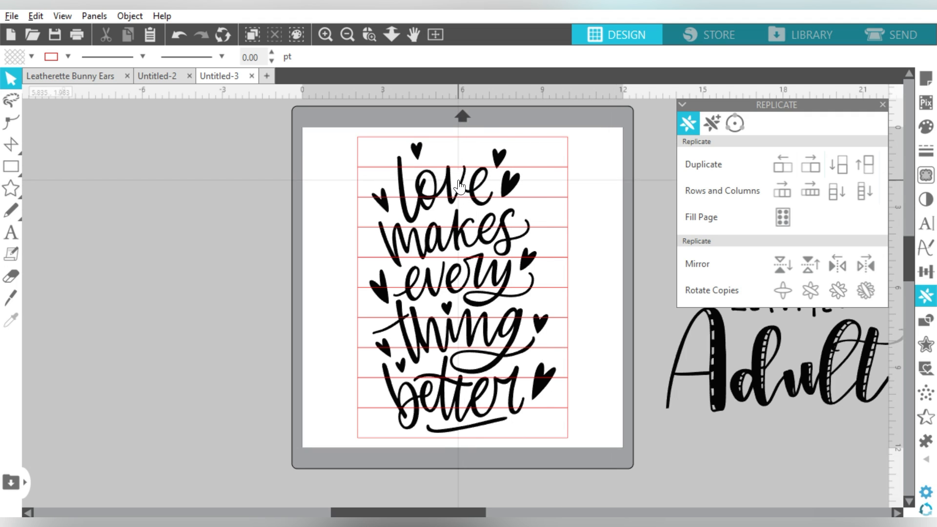
pyautogui.click(565, 196)
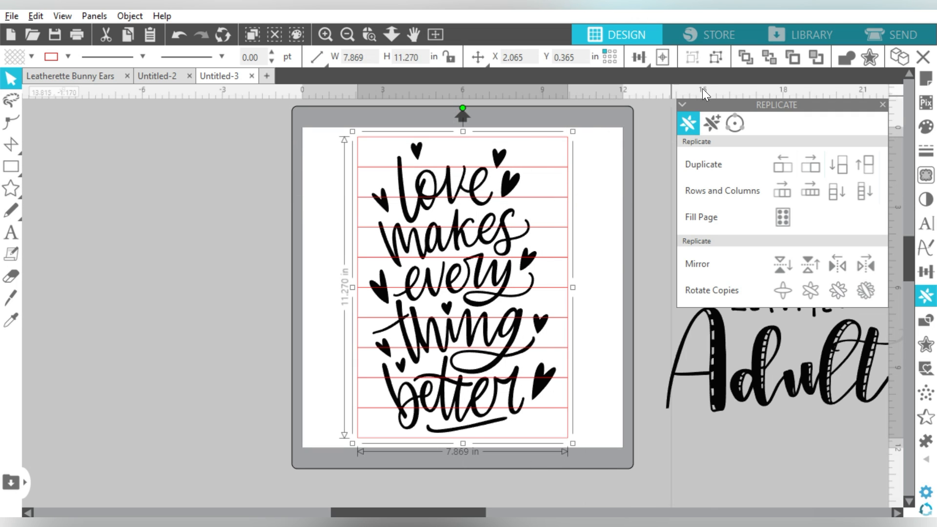
pyautogui.rightClick(569, 178)
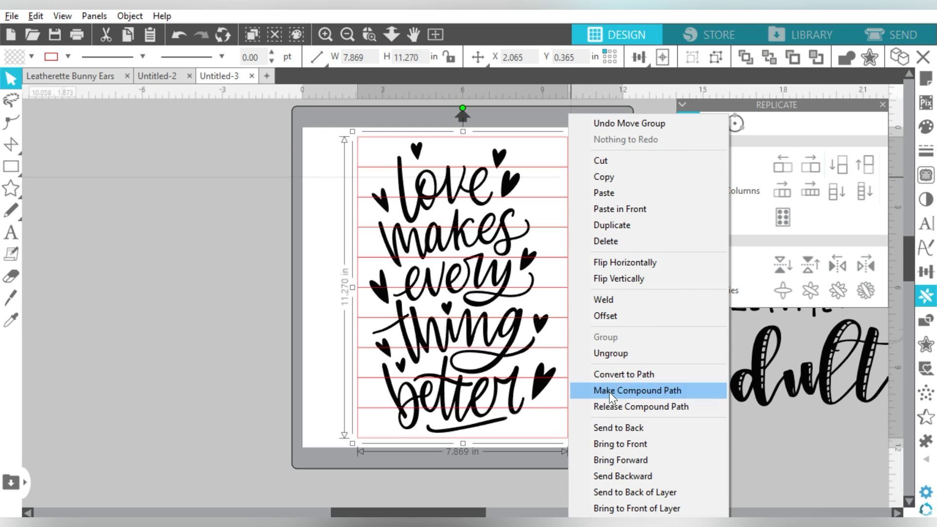
pyautogui.click(614, 429)
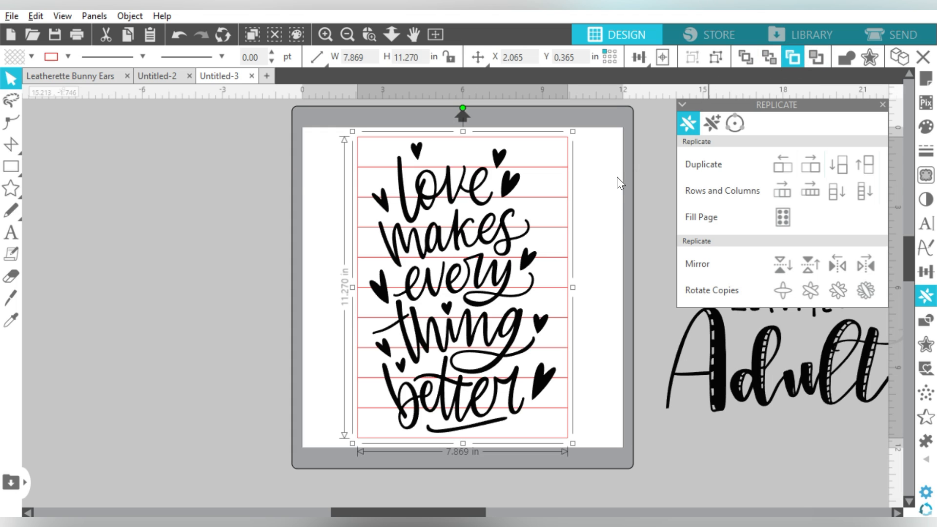
pyautogui.click(619, 215)
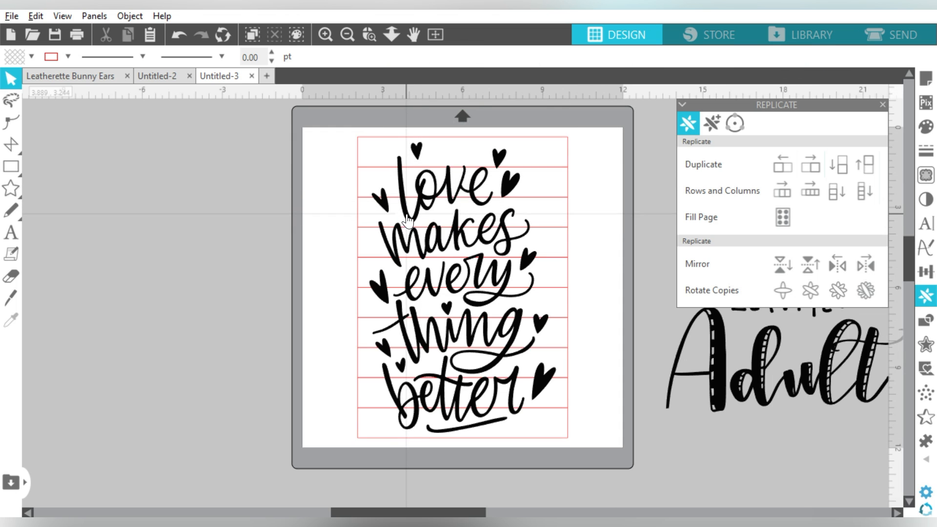
# Step: Select the lettering together with the strips and subtract the lettering from the strips
pyautogui.moveTo(330, 158); pyautogui.dragTo(626, 251)
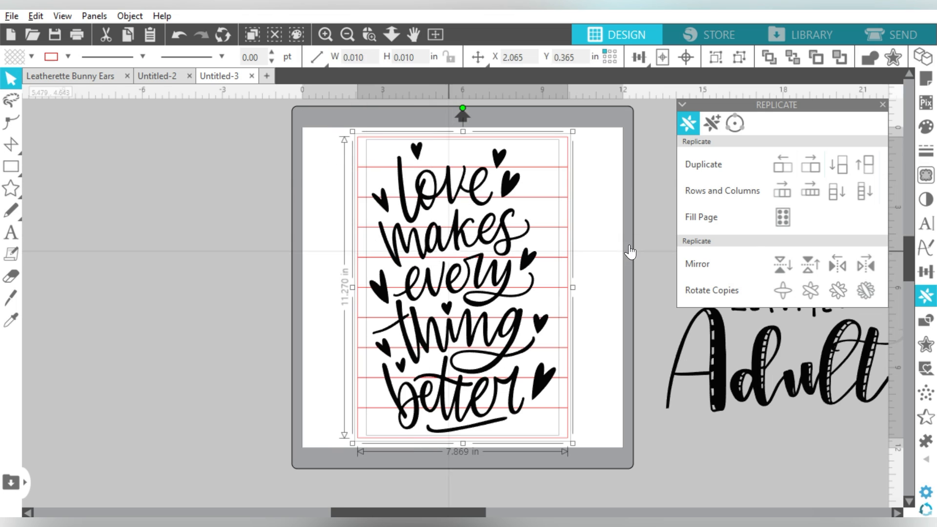
pyautogui.click(926, 321)
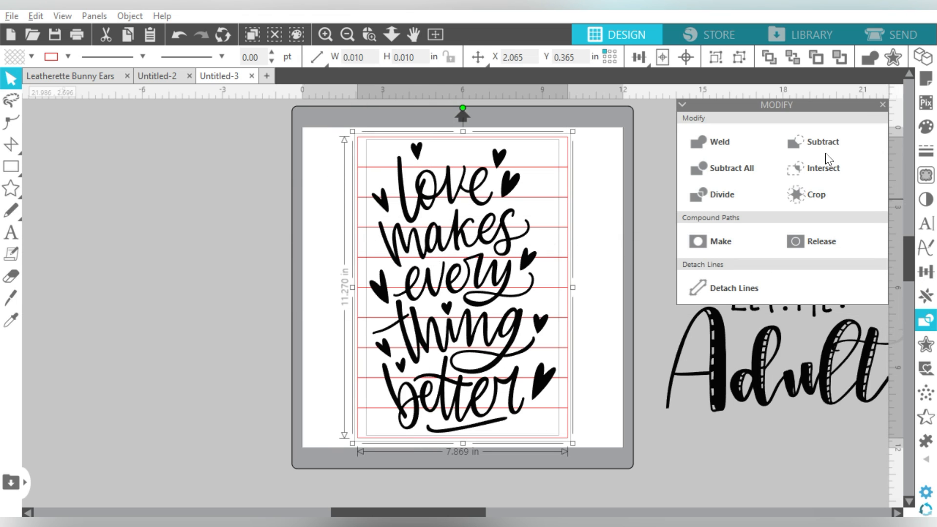
pyautogui.click(816, 144)
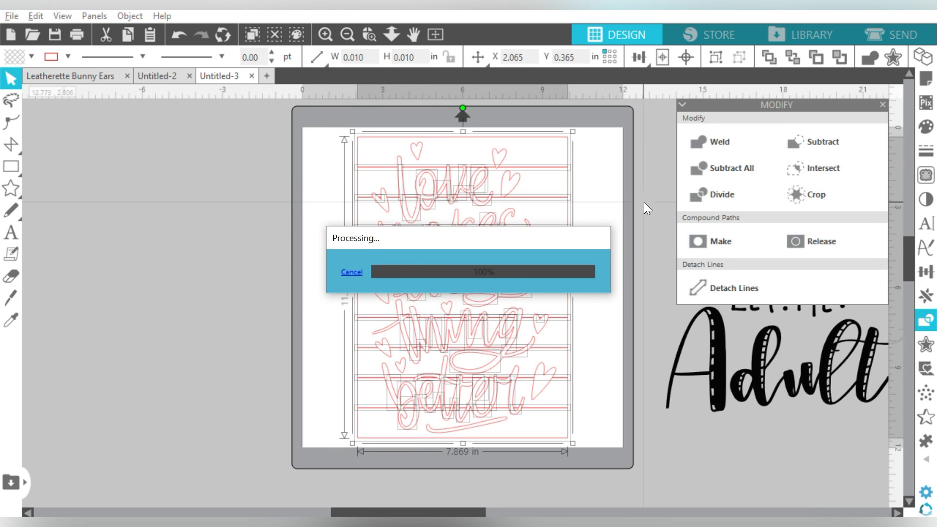
pyautogui.click(618, 147)
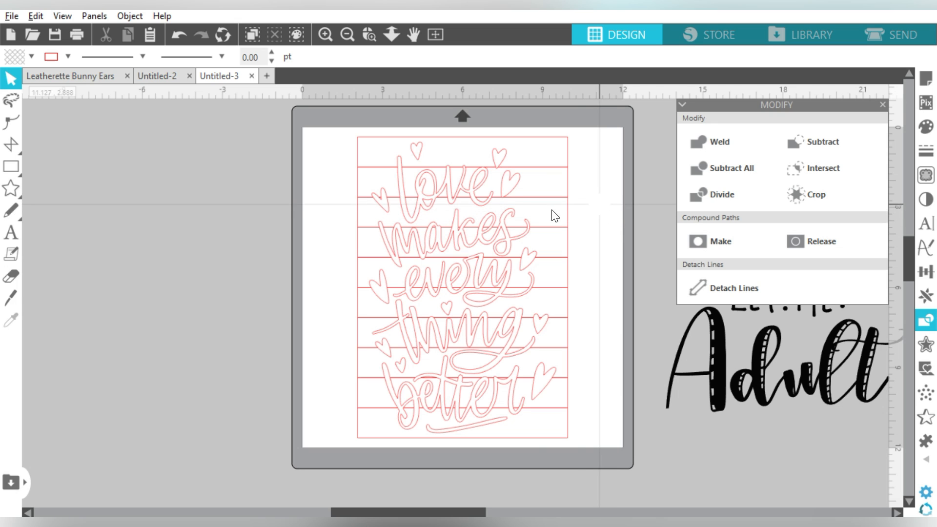
# Step: Fill the cut-out strips with red and set their line color to black
pyautogui.click(515, 226)
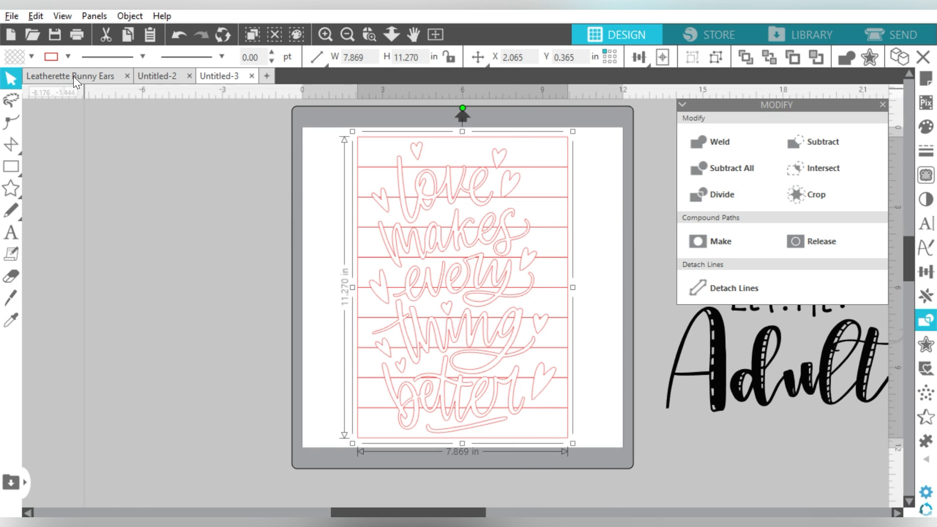
pyautogui.click(30, 56)
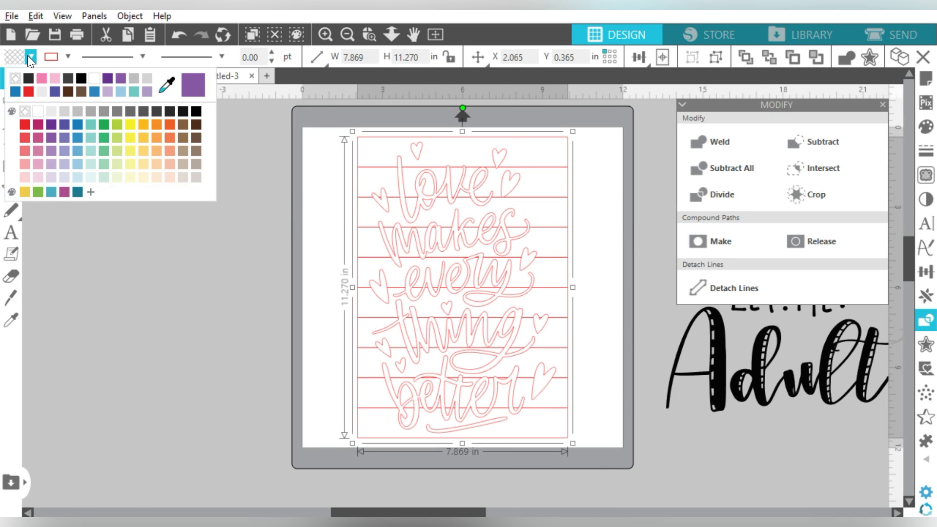
pyautogui.click(25, 123)
pyautogui.click(67, 57)
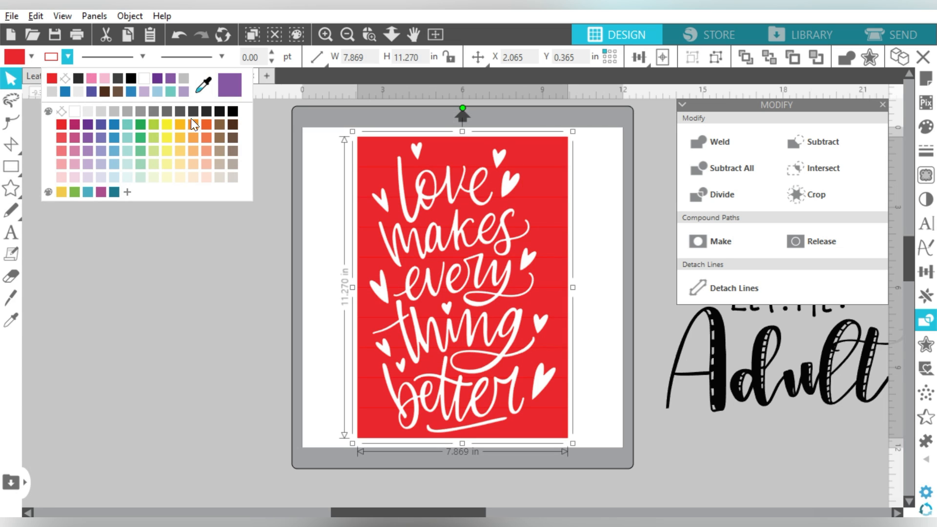
pyautogui.click(230, 110)
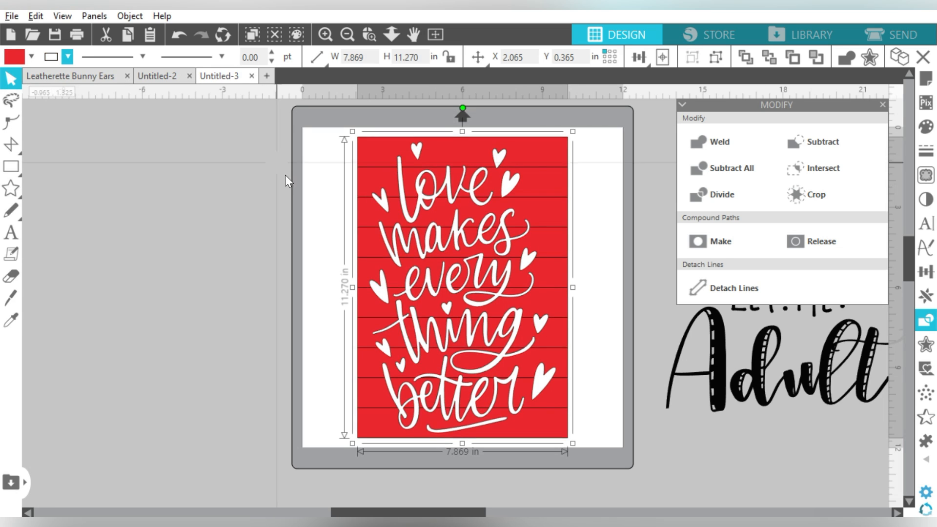
pyautogui.click(263, 176)
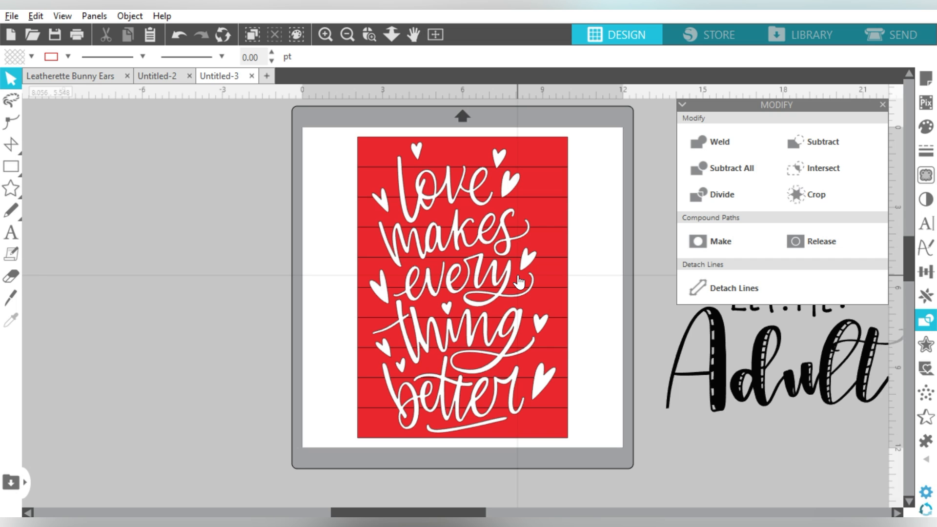
# Step: Move the "DO. NOT. LET. ME. Adult" design to the mat's left side and shrink the red block to about 6.19 by 8.86 in
pyautogui.moveTo(695, 373); pyautogui.dragTo(168, 352)
pyautogui.click(392, 285)
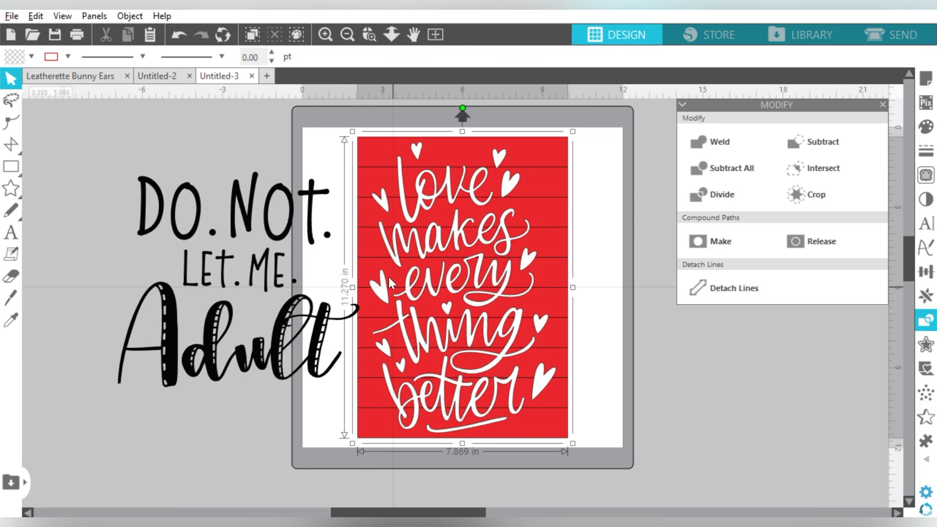
pyautogui.moveTo(355, 131); pyautogui.dragTo(396, 195)
pyautogui.moveTo(471, 282); pyautogui.dragTo(507, 256)
# Step: Shrink the "DO. NOT. LET. ME. Adult" design, place it in the mat's upper left, and shift the red block toward the lower right
pyautogui.click(332, 239)
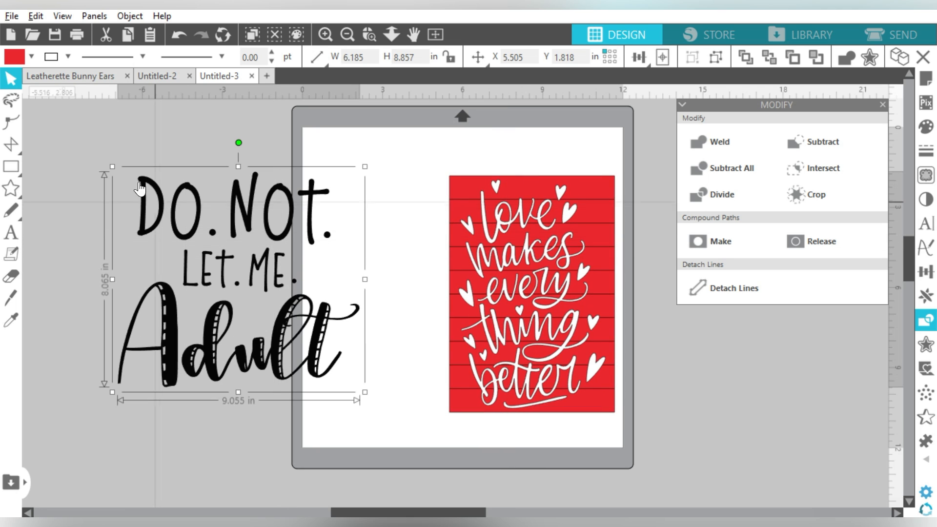
pyautogui.moveTo(117, 168); pyautogui.dragTo(201, 243)
pyautogui.moveTo(289, 276); pyautogui.dragTo(394, 174)
pyautogui.moveTo(512, 256); pyautogui.dragTo(509, 271)
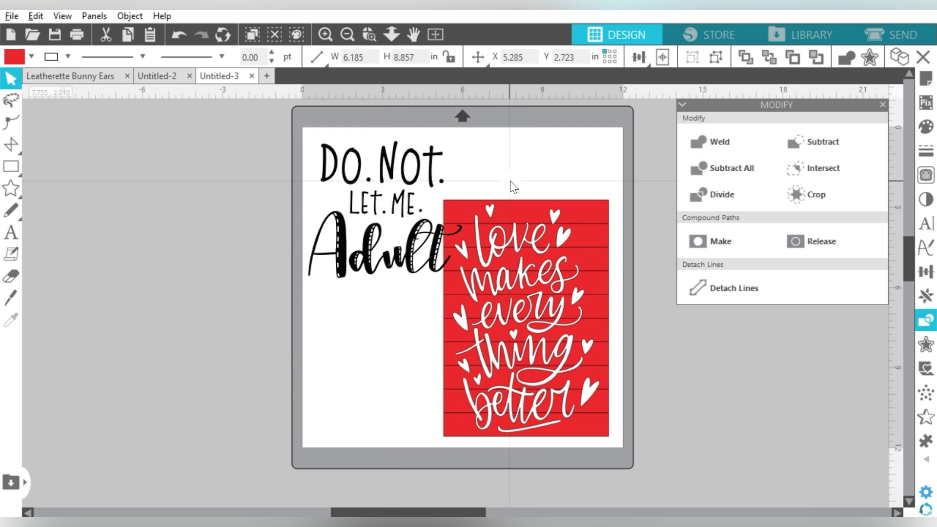
pyautogui.click(513, 187)
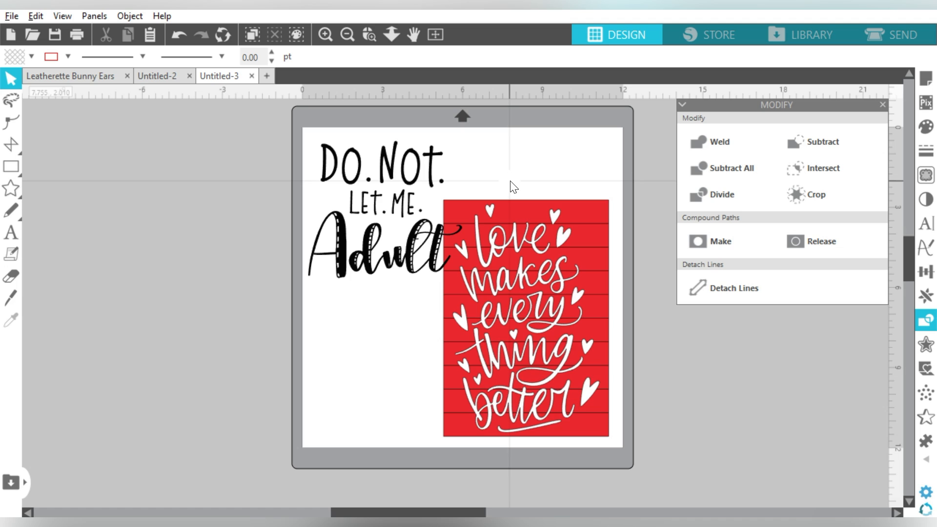